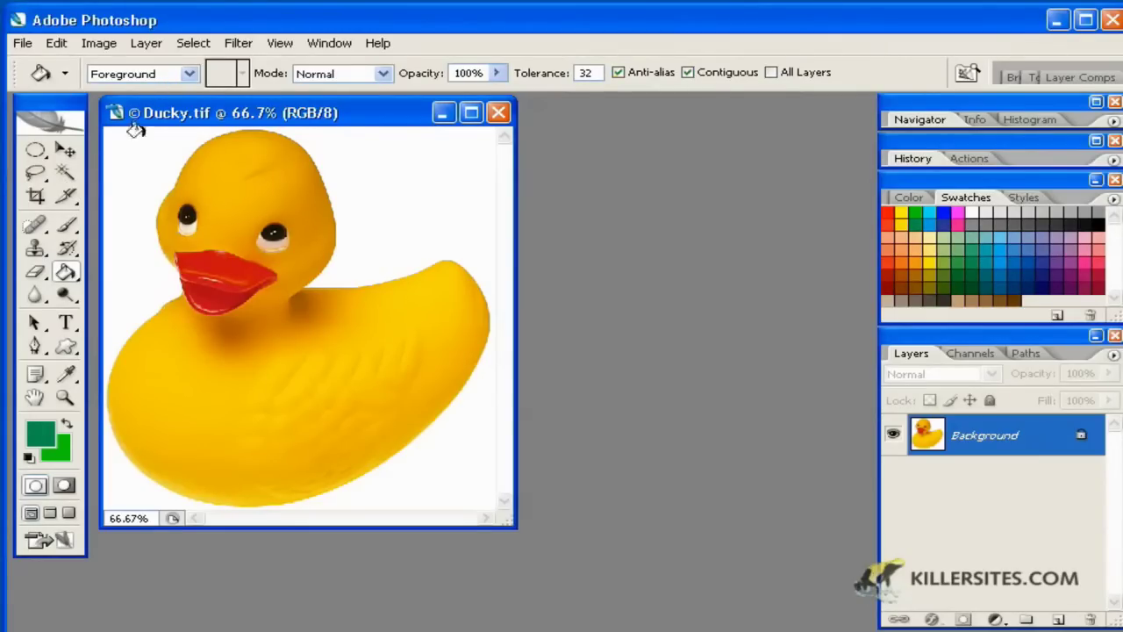
Show the Paint Bucket's Fill source list with its Foreground and Pattern choices.
{"action": "left_click", "coordinate": [190, 75]}
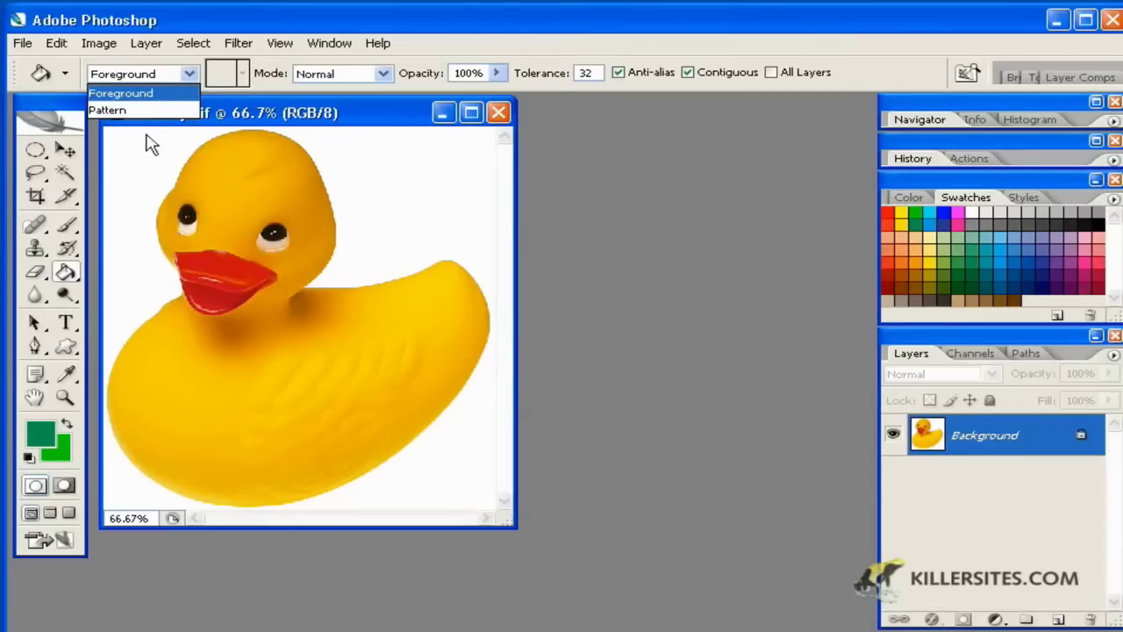
Keep Foreground as the fill source and set the foreground colour to bright blue.
{"action": "left_click", "coordinate": [130, 93]}
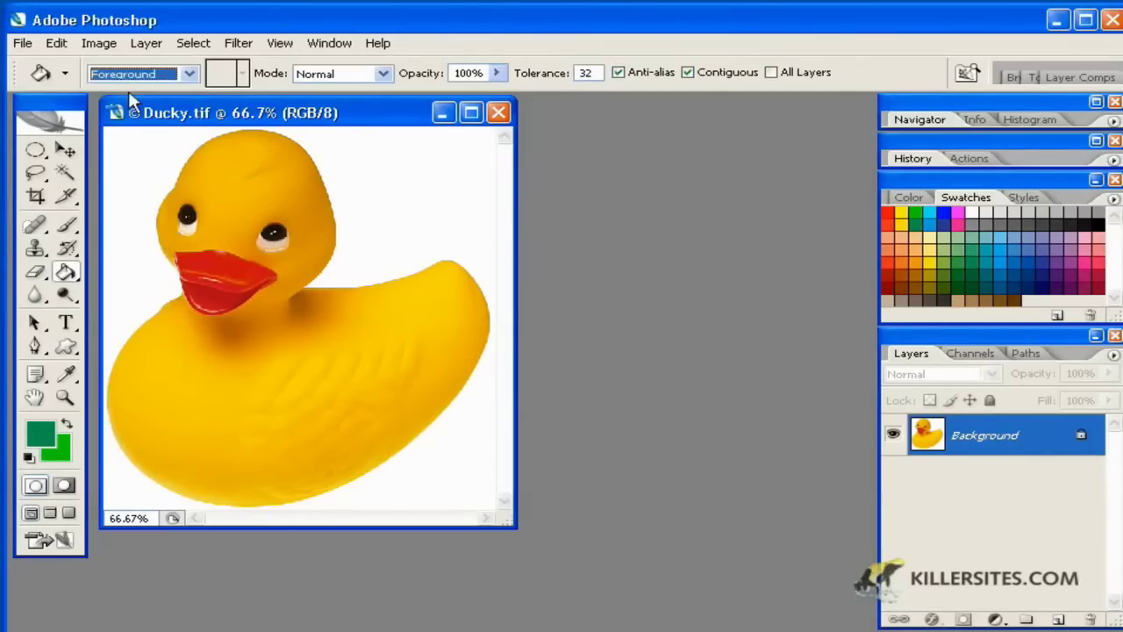
{"action": "left_click", "coordinate": [40, 430]}
{"action": "left_click_drag", "start_coordinate": [469, 273], "coordinate": [462, 245]}
{"action": "left_click", "coordinate": [517, 213]}
{"action": "left_click", "coordinate": [434, 353]}
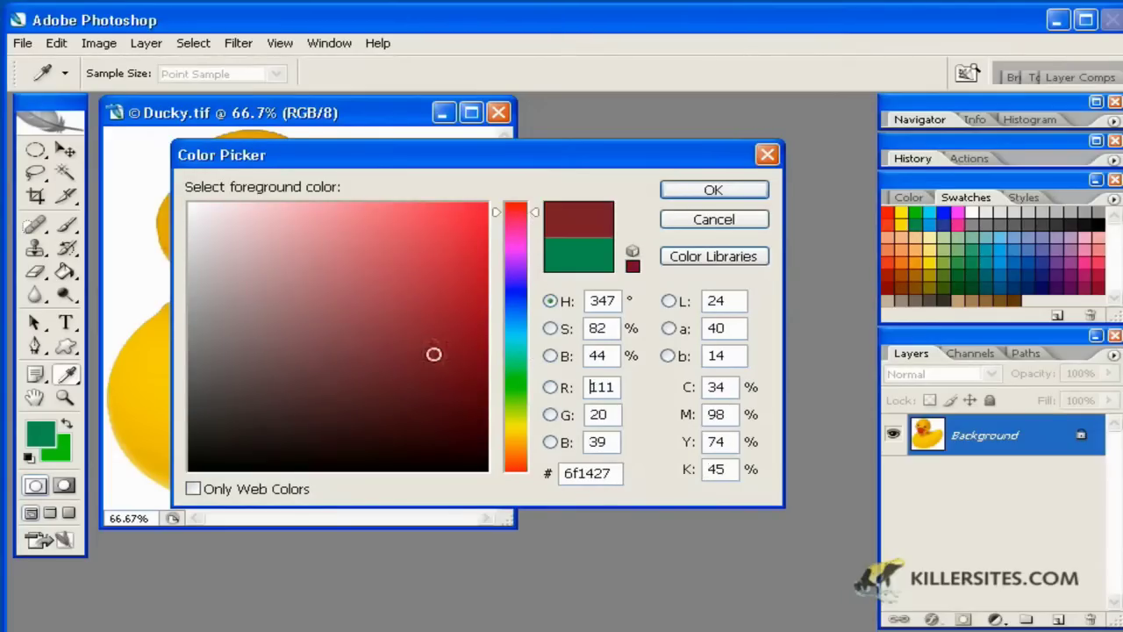
{"action": "left_click", "coordinate": [516, 296]}
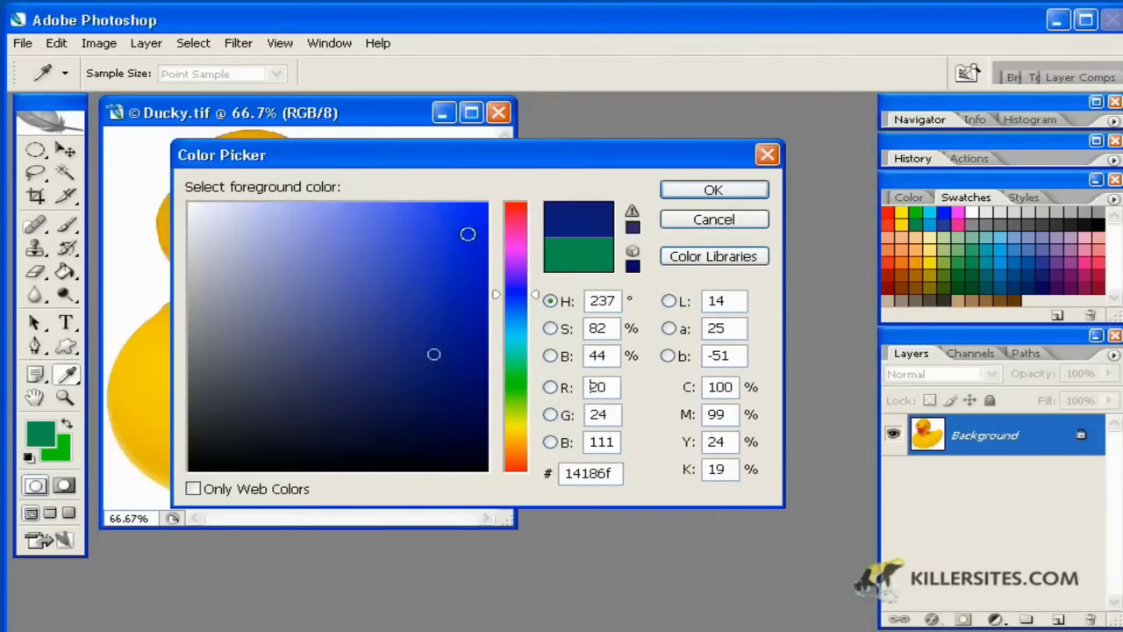
{"action": "left_click", "coordinate": [460, 233]}
{"action": "left_click", "coordinate": [712, 190]}
Preview the orange Pattern fill, then switch the fill source back to Foreground.
{"action": "key", "text": "g"}
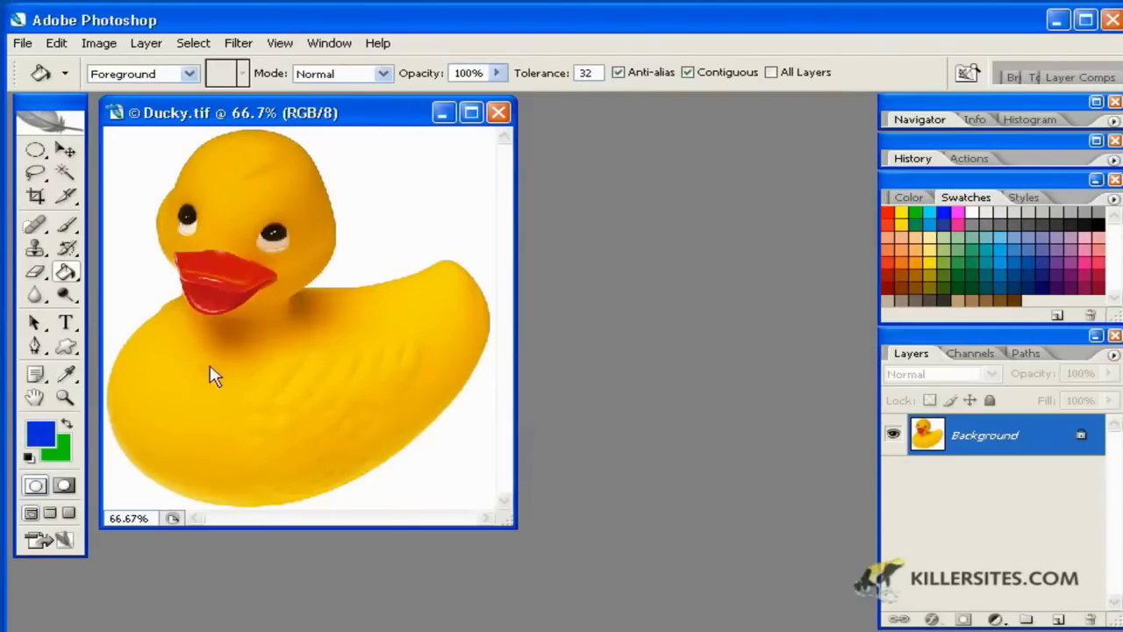
{"action": "left_click", "coordinate": [186, 73]}
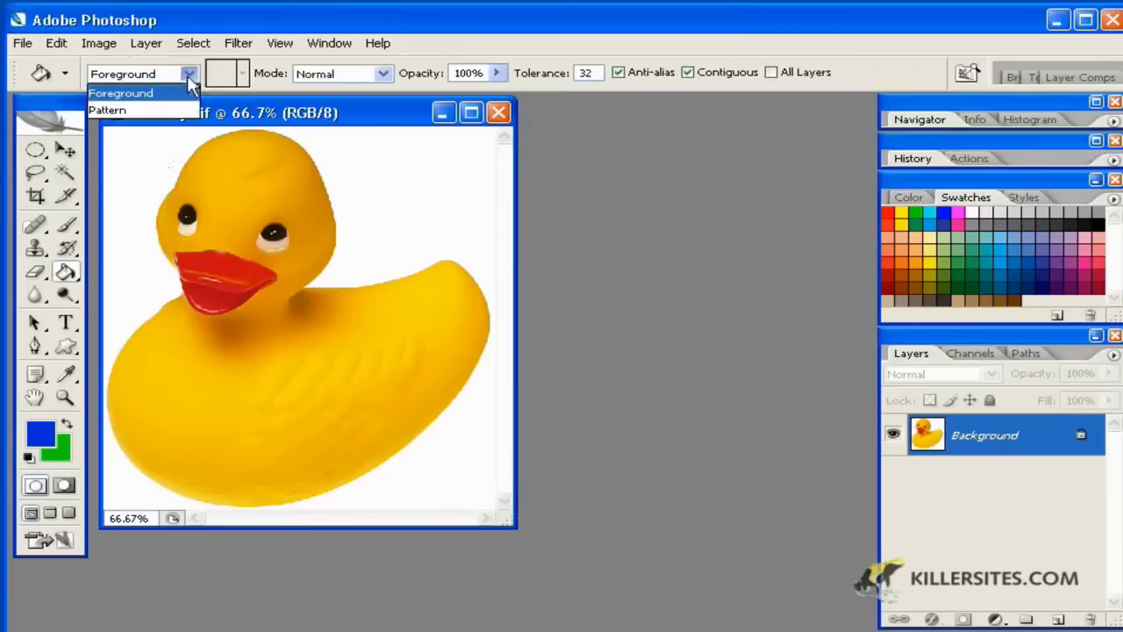
{"action": "left_click", "coordinate": [126, 111]}
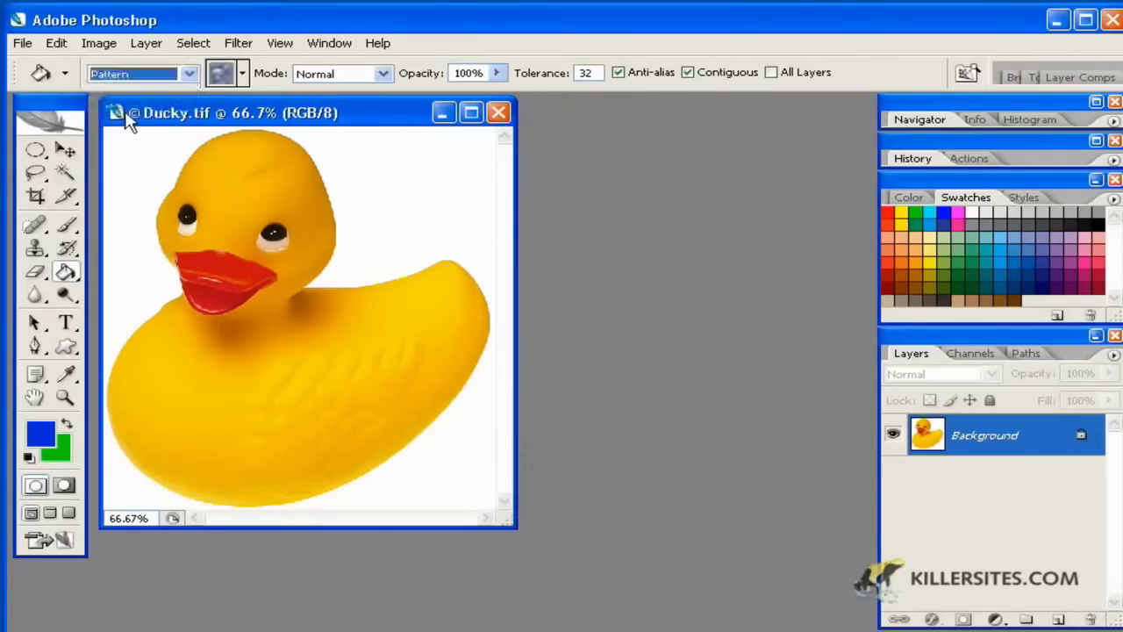
{"action": "left_click", "coordinate": [245, 75]}
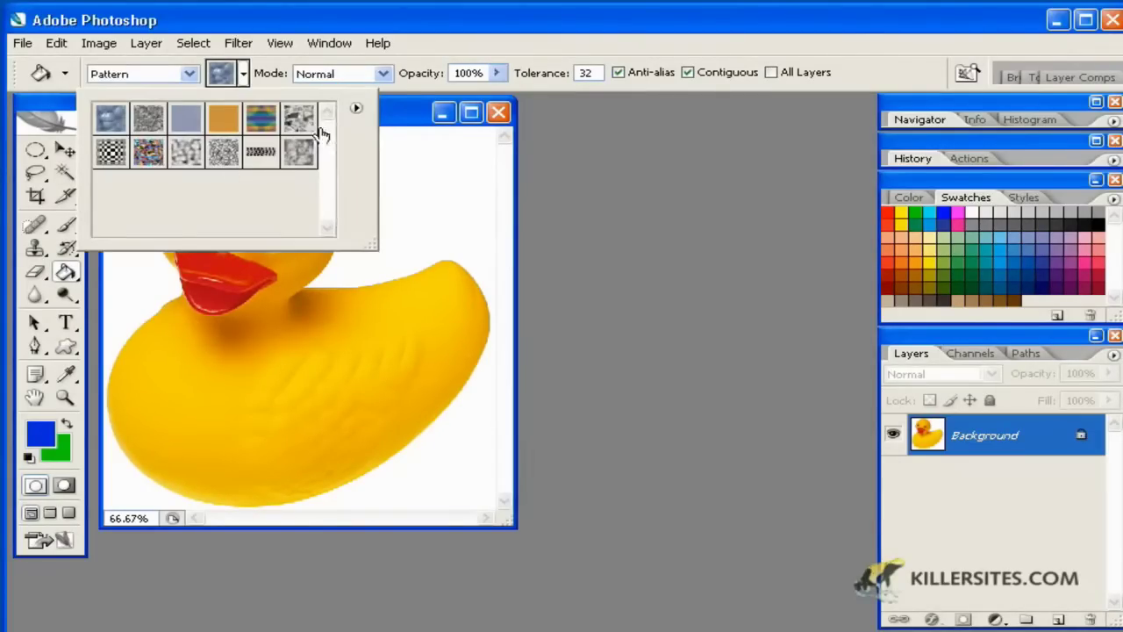
{"action": "left_click", "coordinate": [227, 124]}
{"action": "left_click", "coordinate": [190, 75]}
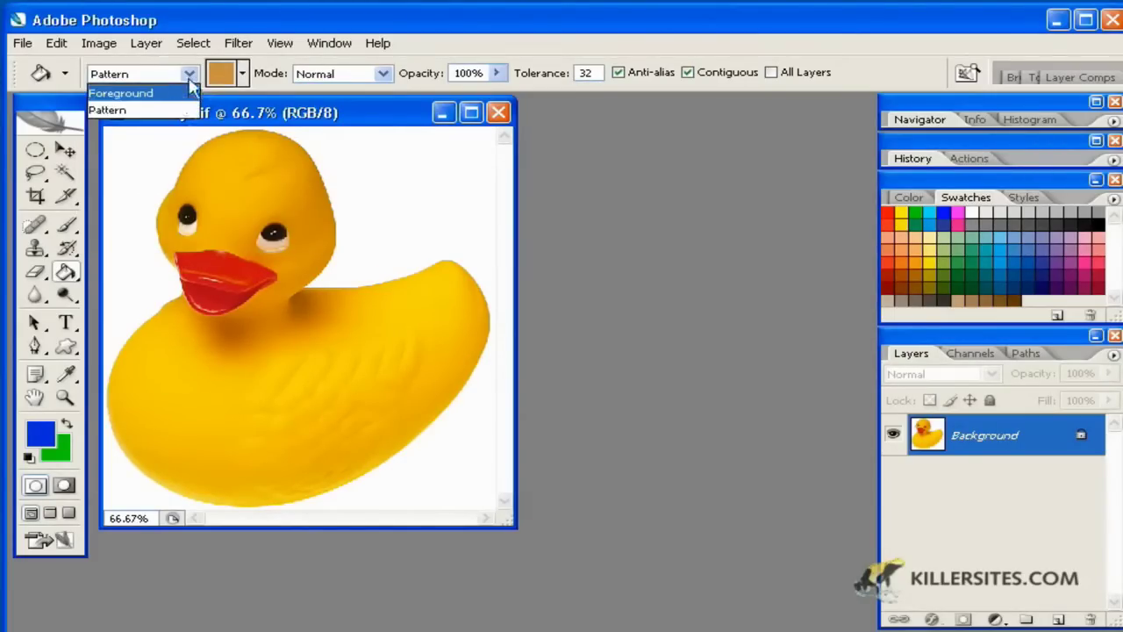
{"action": "left_click", "coordinate": [171, 93]}
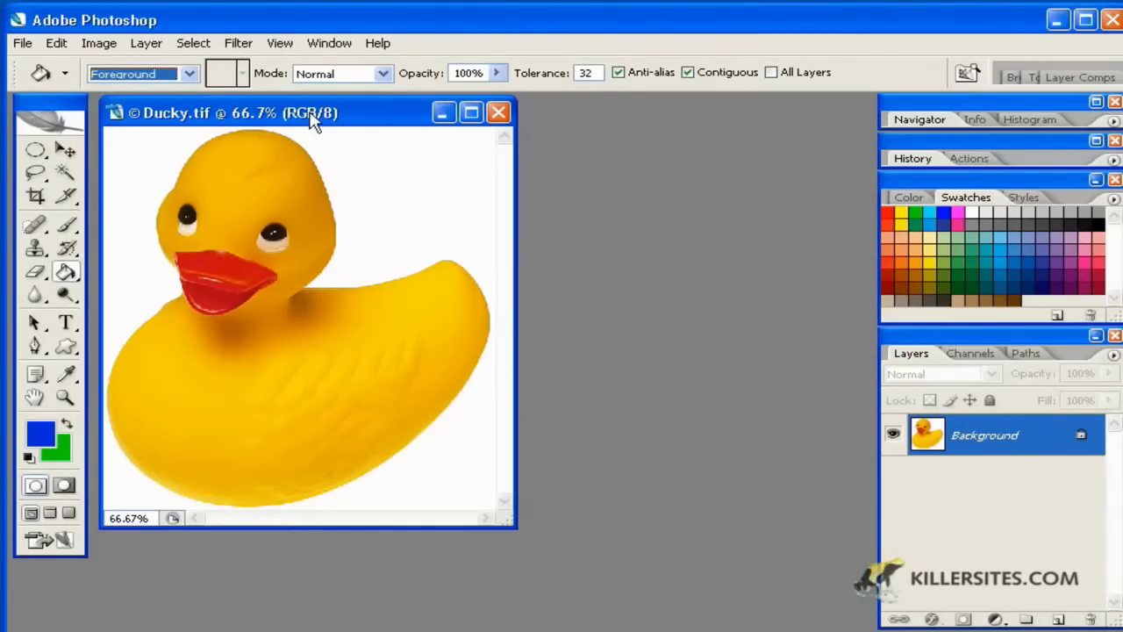
{"action": "left_click", "coordinate": [384, 76]}
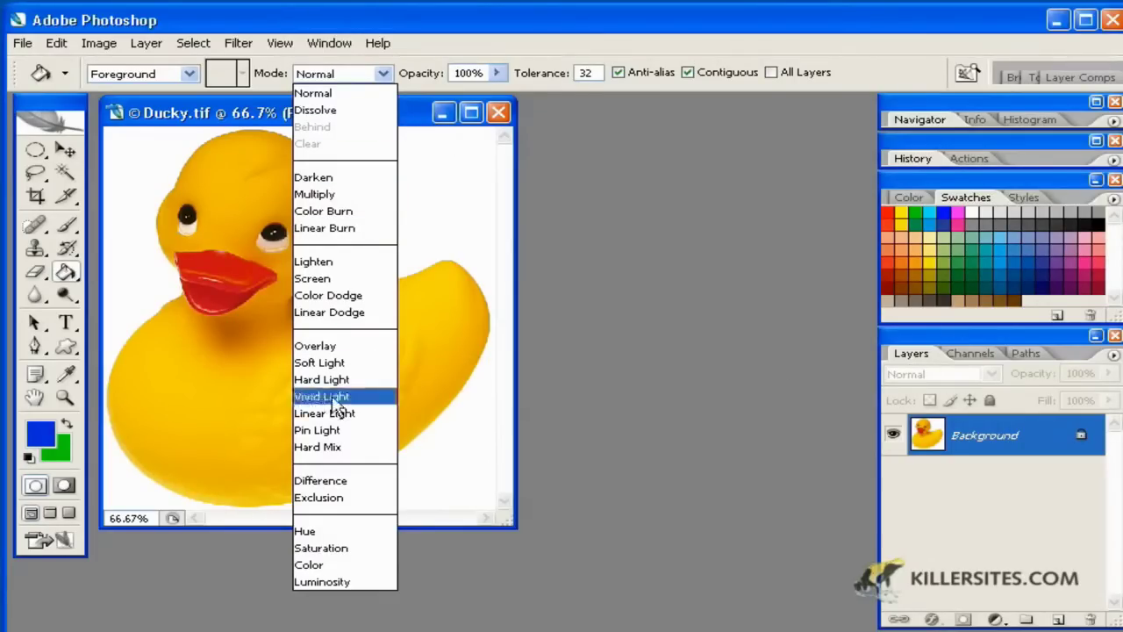
{"action": "left_click", "coordinate": [345, 91]}
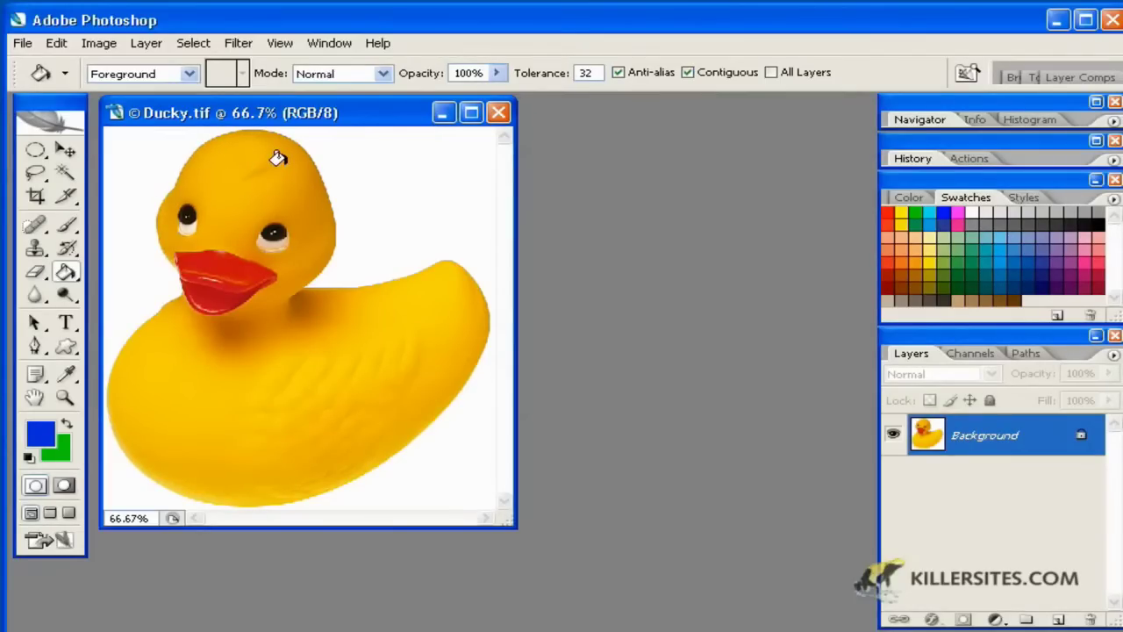
View the duck's head at 100%, magnify its pixelated yellow-white edge, then return to 100%.
{"action": "key", "text": "ctrl+plus"}
{"action": "left_click_drag", "start_coordinate": [273, 159], "coordinate": [442, 275]}
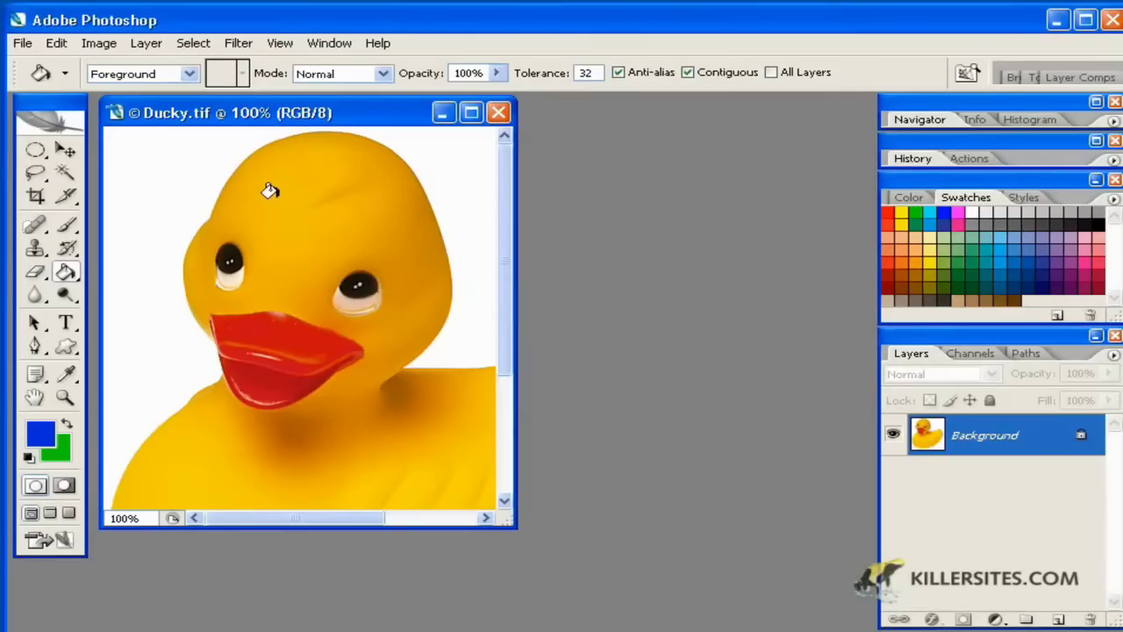
{"action": "key", "text": "z"}
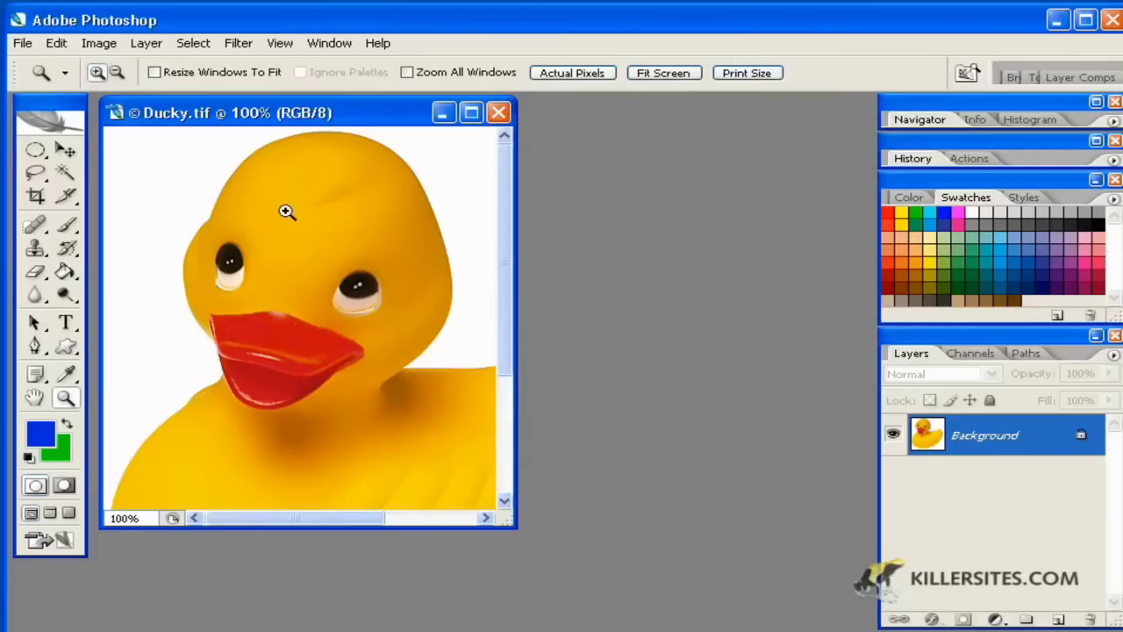
{"action": "left_click_drag", "start_coordinate": [290, 201], "coordinate": [115, 131]}
{"action": "left_click_drag", "start_coordinate": [399, 285], "coordinate": [236, 137]}
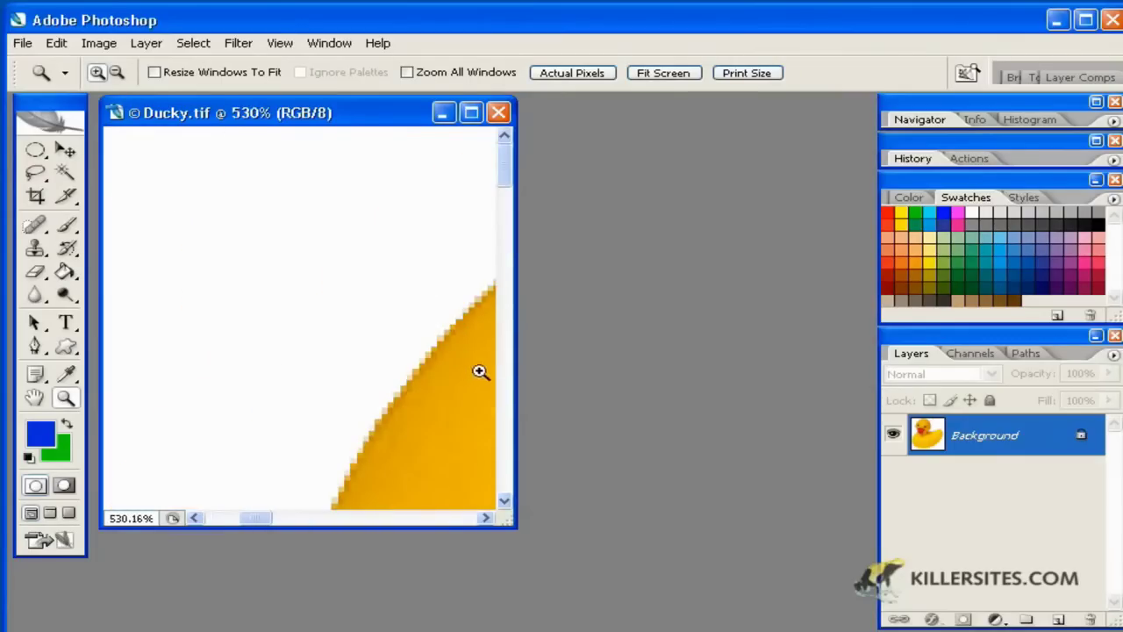
{"action": "left_click_drag", "start_coordinate": [479, 371], "coordinate": [248, 306]}
{"action": "left_click_drag", "start_coordinate": [459, 447], "coordinate": [307, 382]}
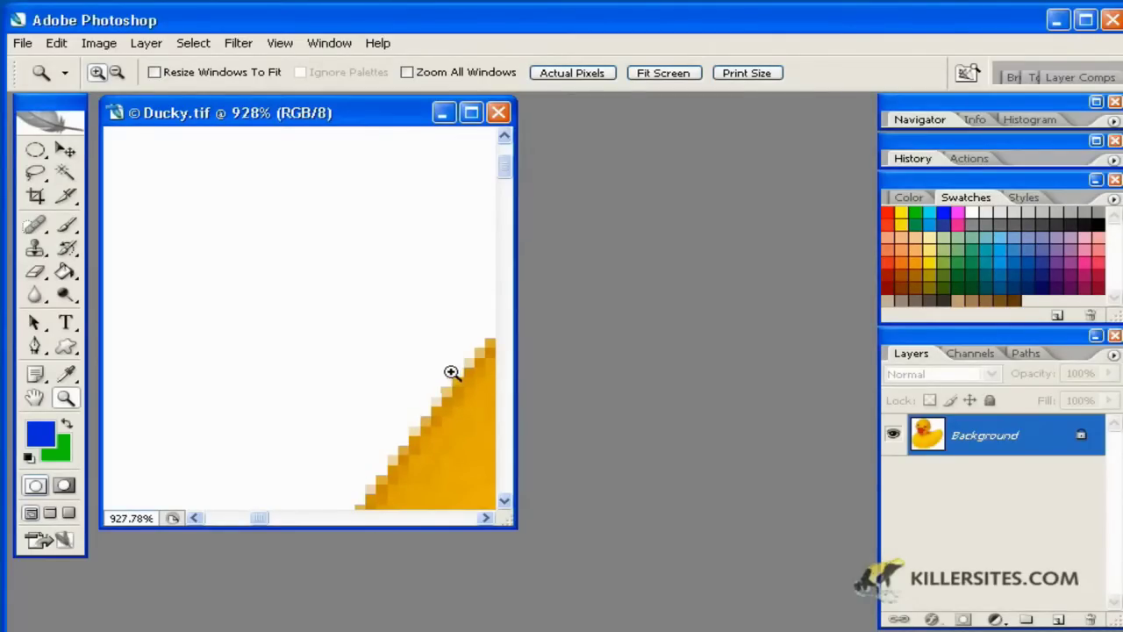
{"action": "key", "text": "ctrl+alt+0"}
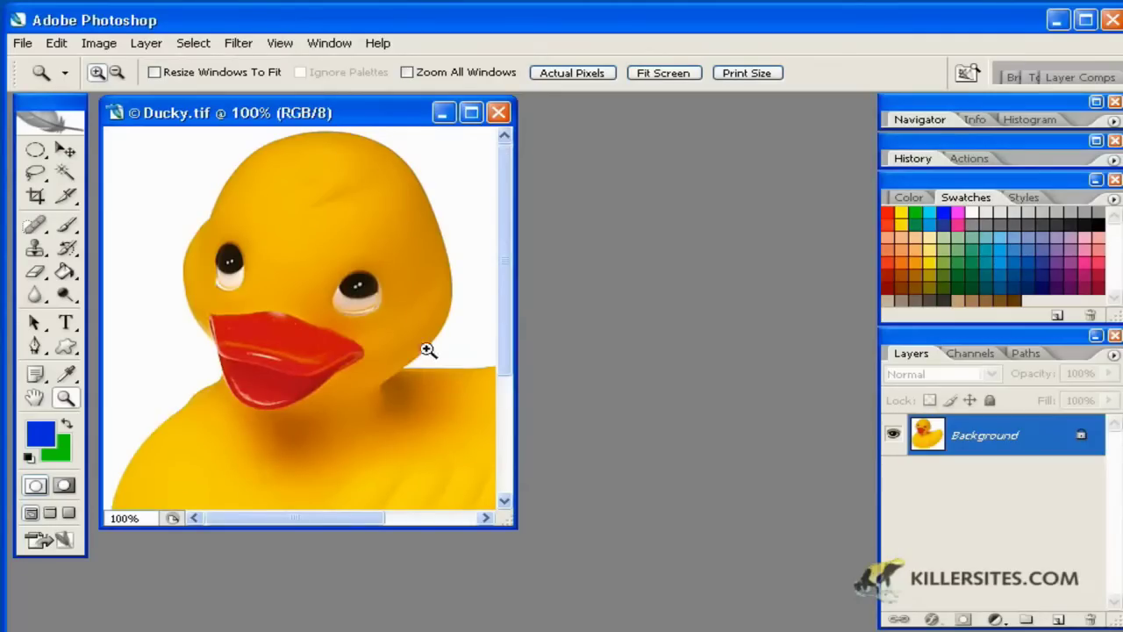
Fill the top of the duck's head blue with Paint Bucket and raise Tolerance from 32 to 77.
{"action": "left_click", "coordinate": [66, 275]}
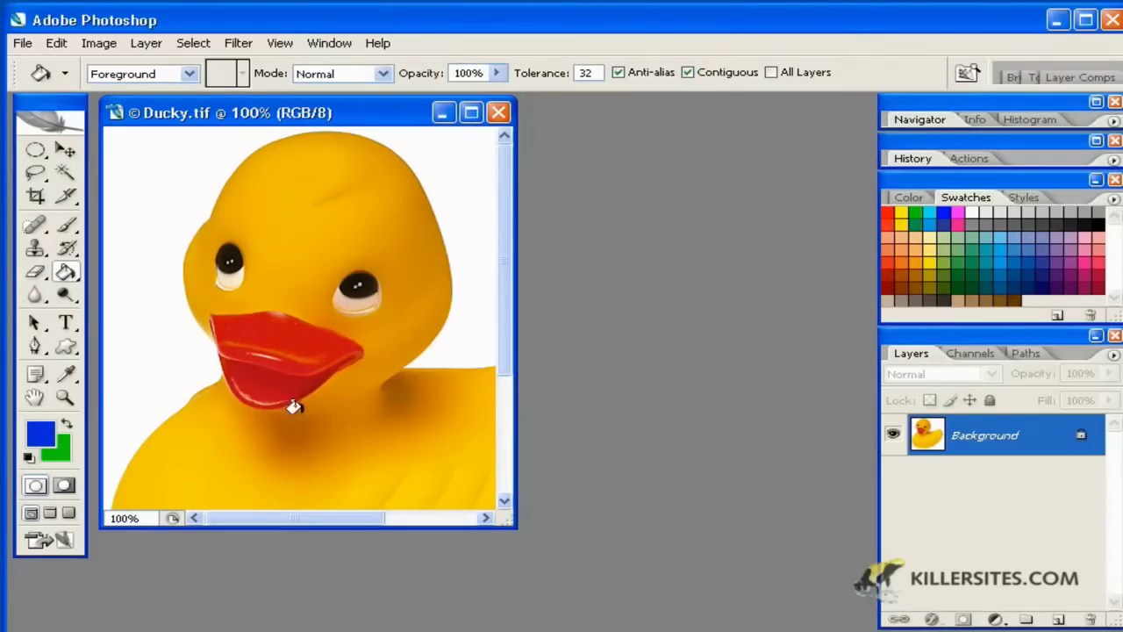
{"action": "left_click", "coordinate": [255, 198]}
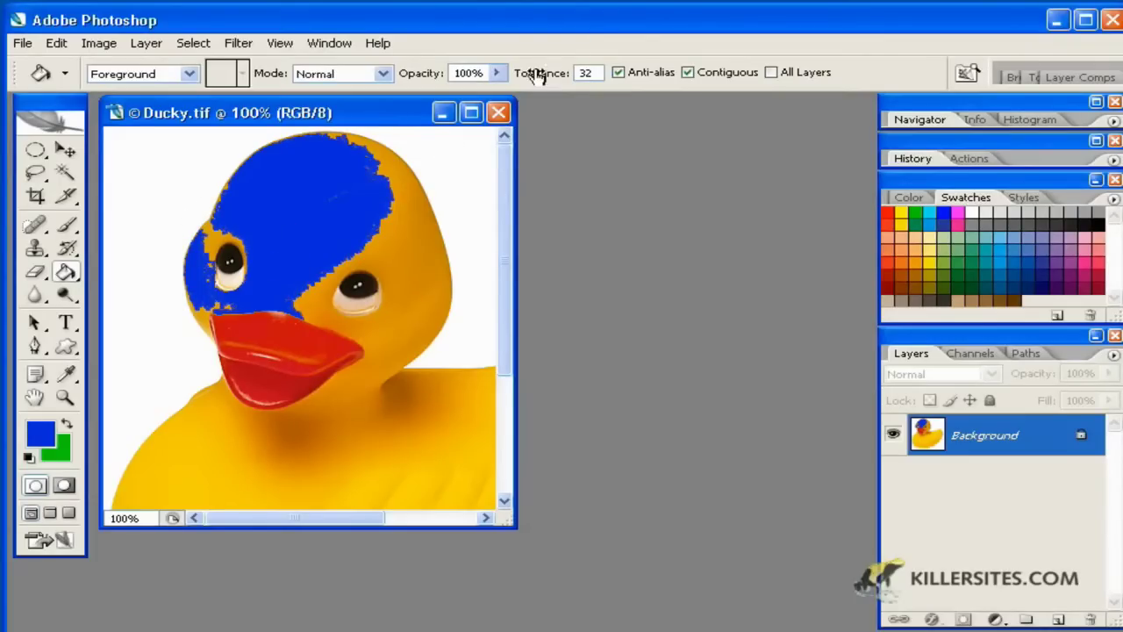
{"action": "left_click_drag", "start_coordinate": [533, 72], "coordinate": [588, 75]}
Undo the earlier fill, refill the duck blue, and inspect the fill edge close up.
{"action": "key", "text": "ctrl+z"}
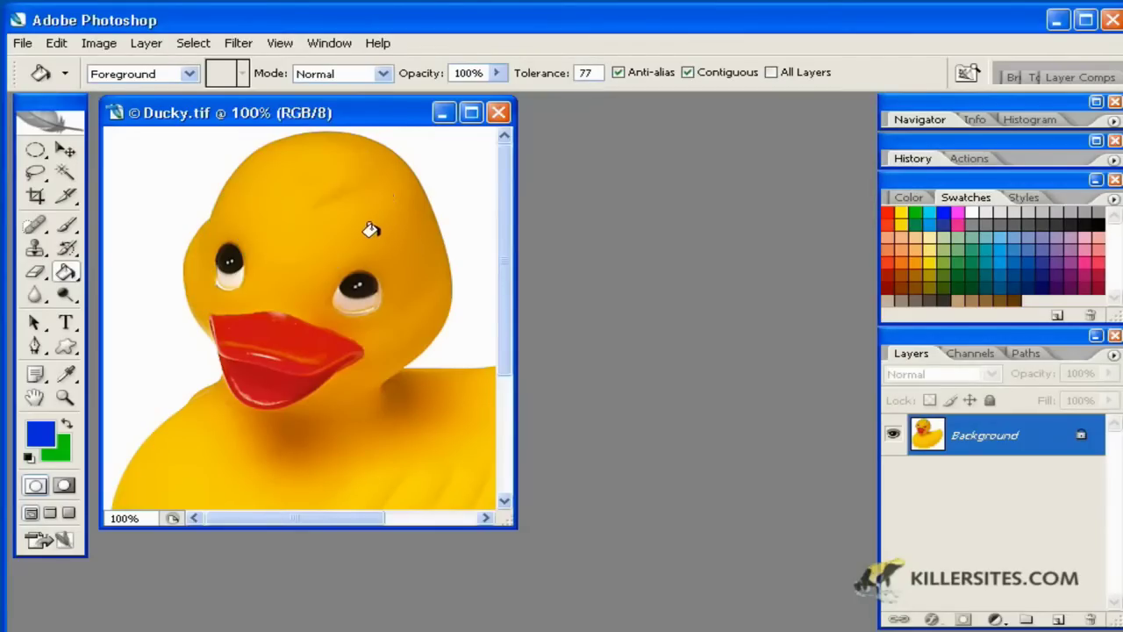
{"action": "left_click", "coordinate": [277, 196]}
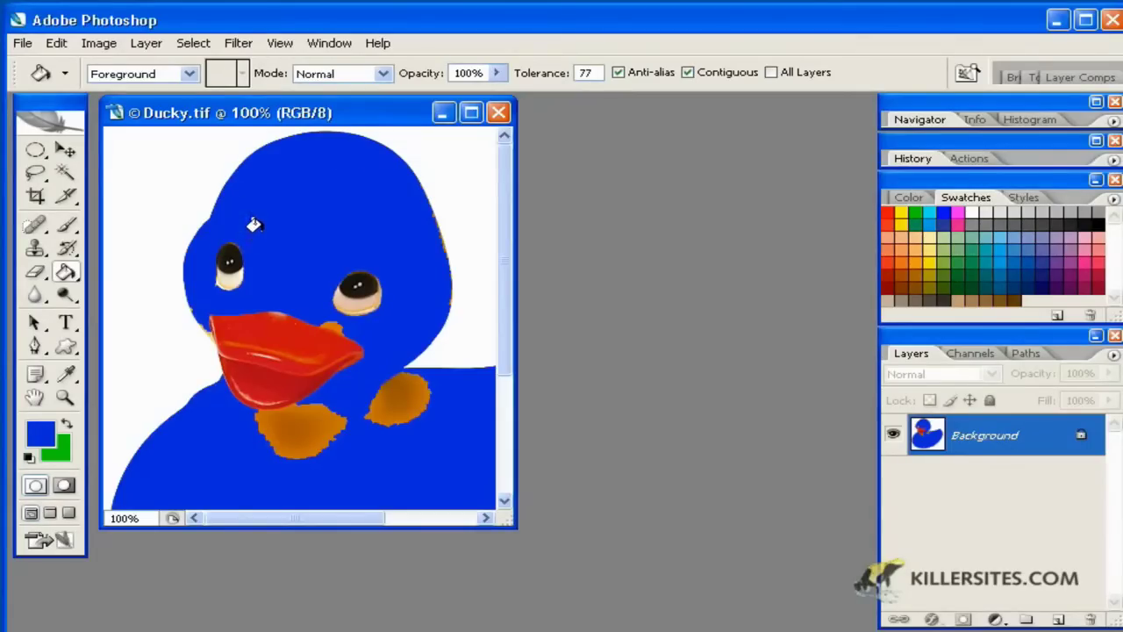
{"action": "key", "text": "z"}
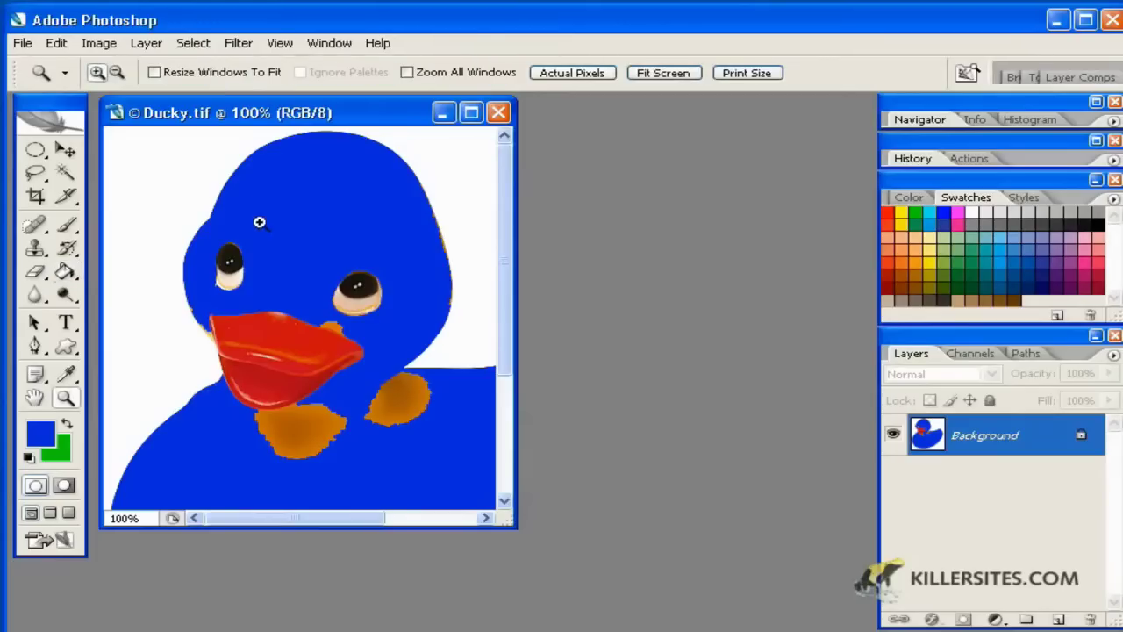
{"action": "left_click", "coordinate": [225, 179]}
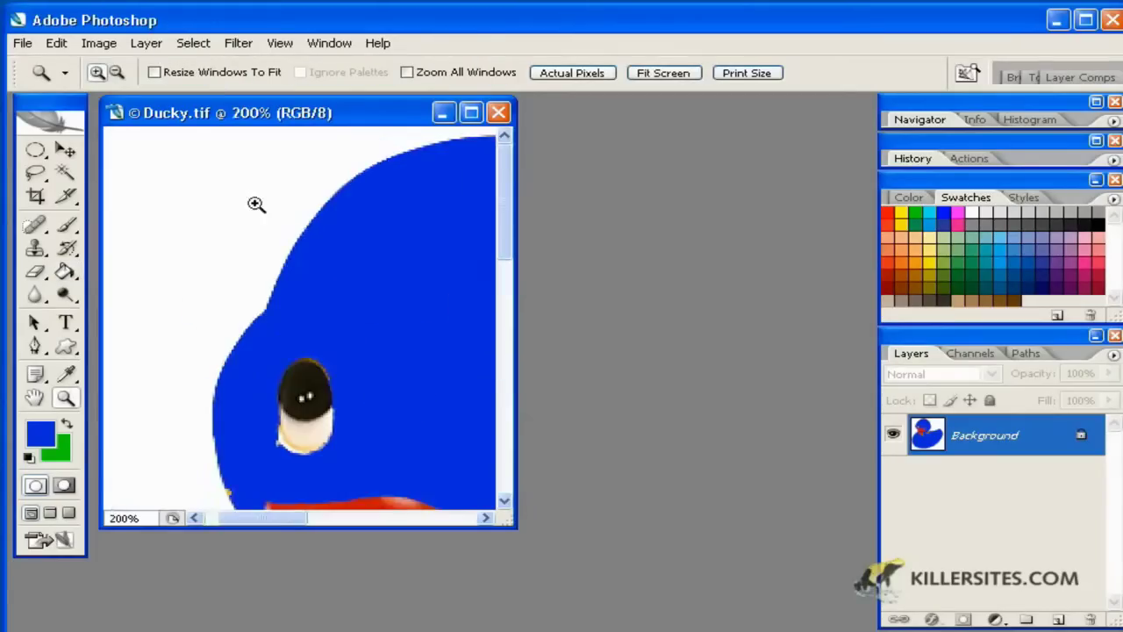
{"action": "left_click", "coordinate": [355, 260]}
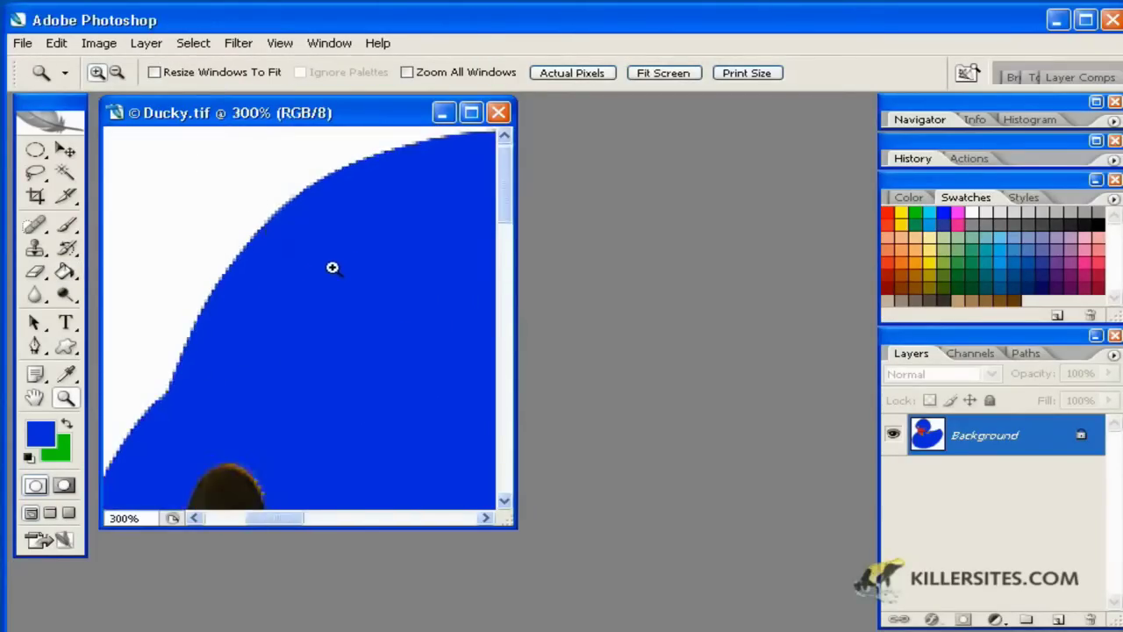
{"action": "left_click", "coordinate": [272, 232]}
{"action": "left_click", "coordinate": [335, 256]}
{"action": "left_click", "coordinate": [324, 243]}
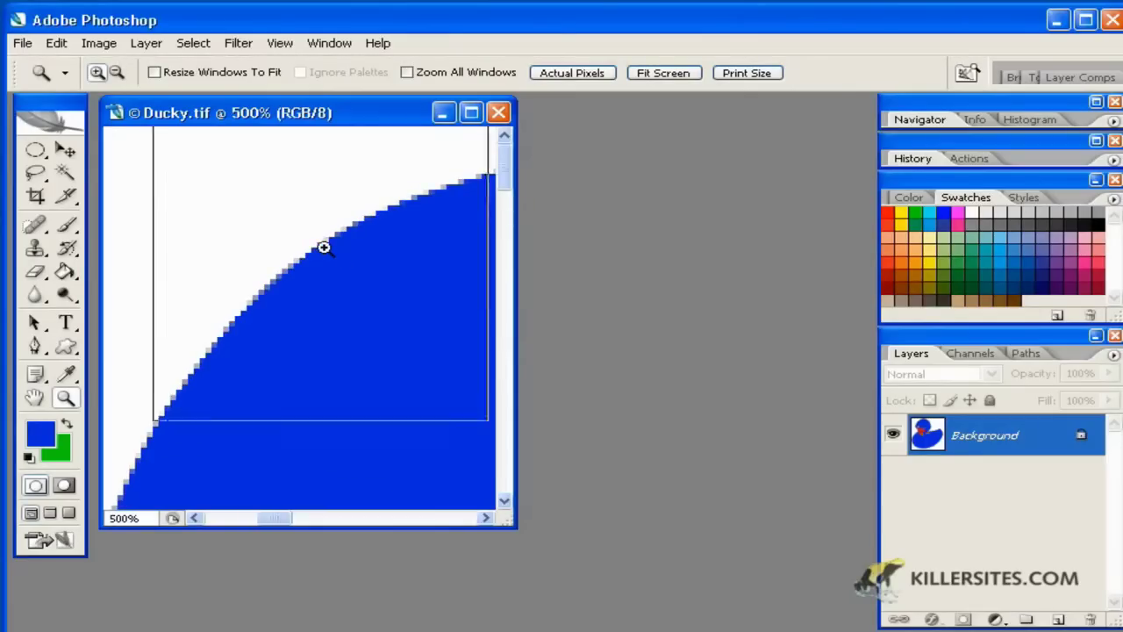
{"action": "left_click", "coordinate": [238, 300]}
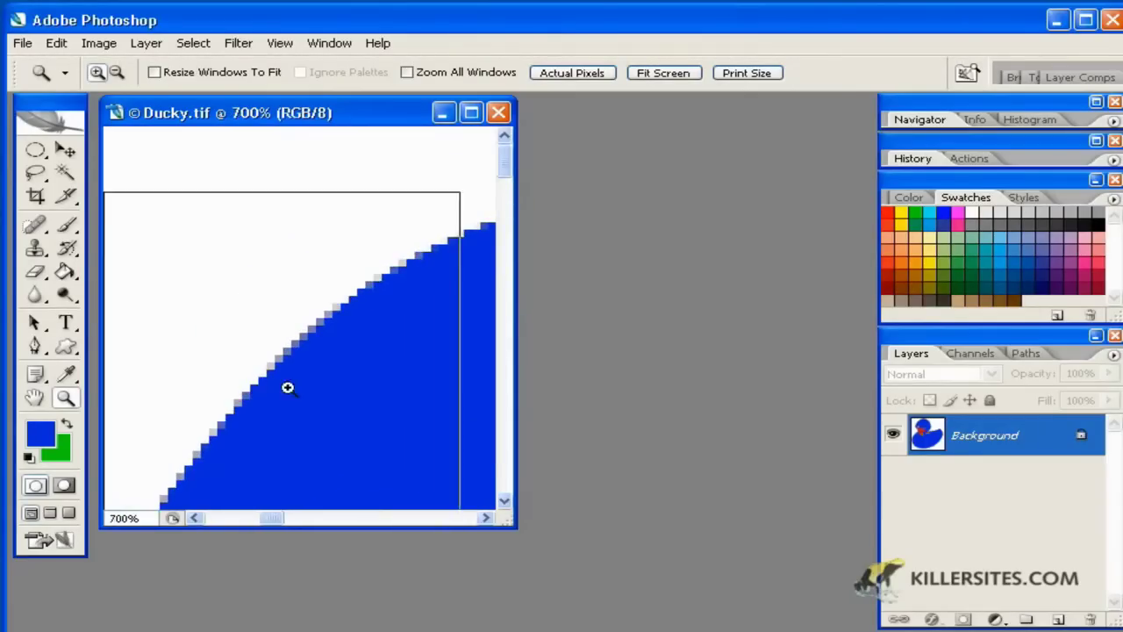
{"action": "left_click", "coordinate": [289, 386]}
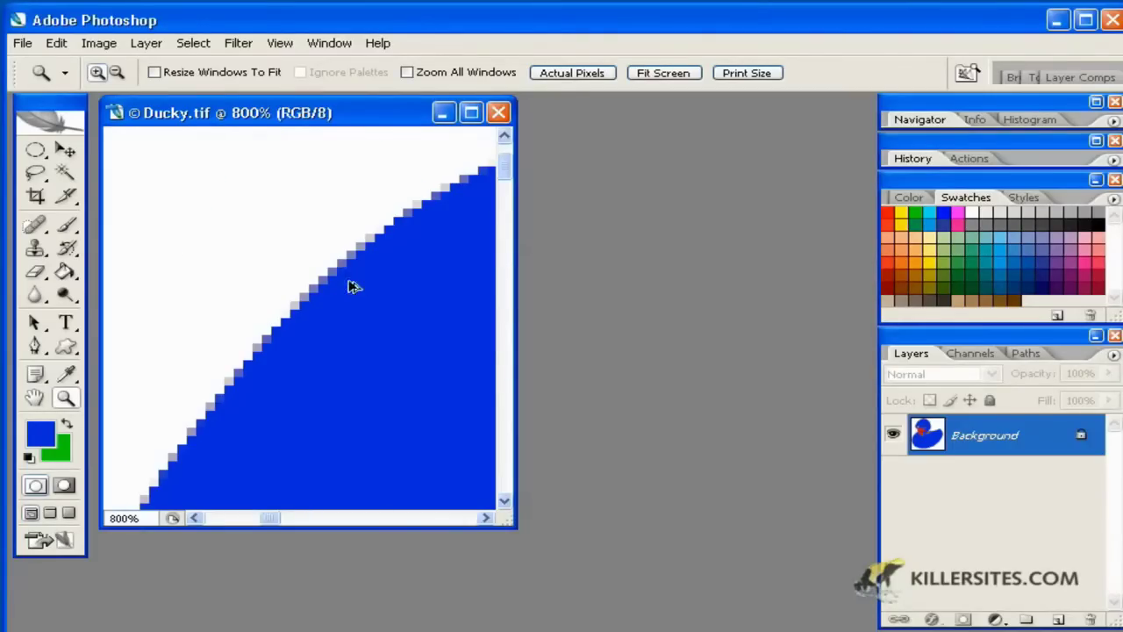
{"action": "key", "text": "ctrl+alt+0"}
Undo, turn Anti-alias off, refill the duck blue, inspect the edge fringe, then undo again.
{"action": "key", "text": "ctrl+z"}
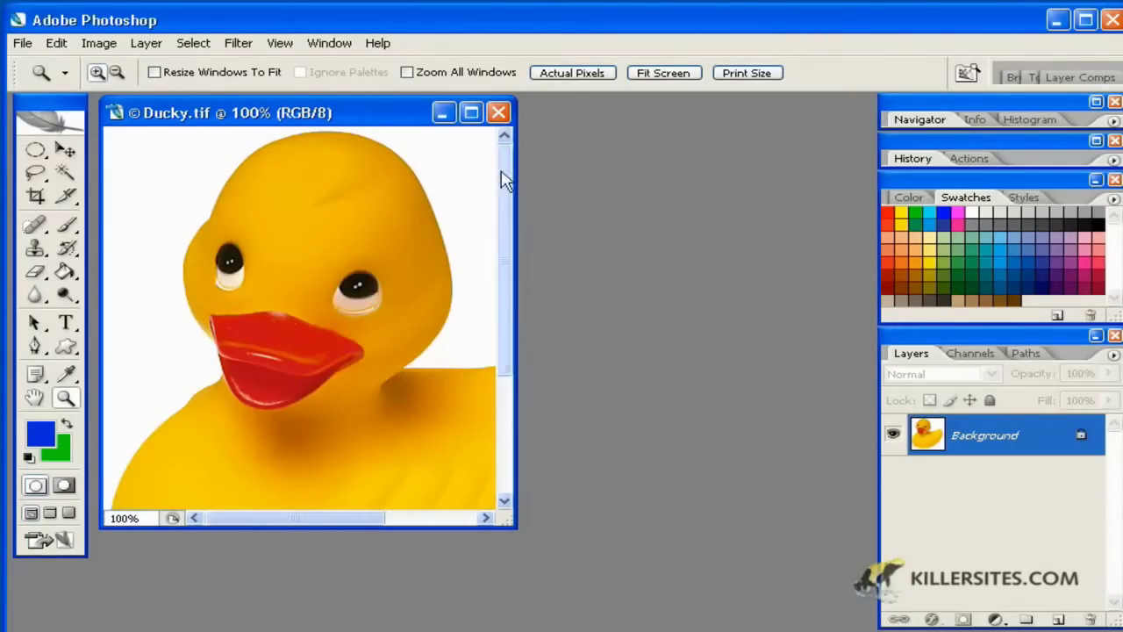
{"action": "left_click", "coordinate": [66, 271]}
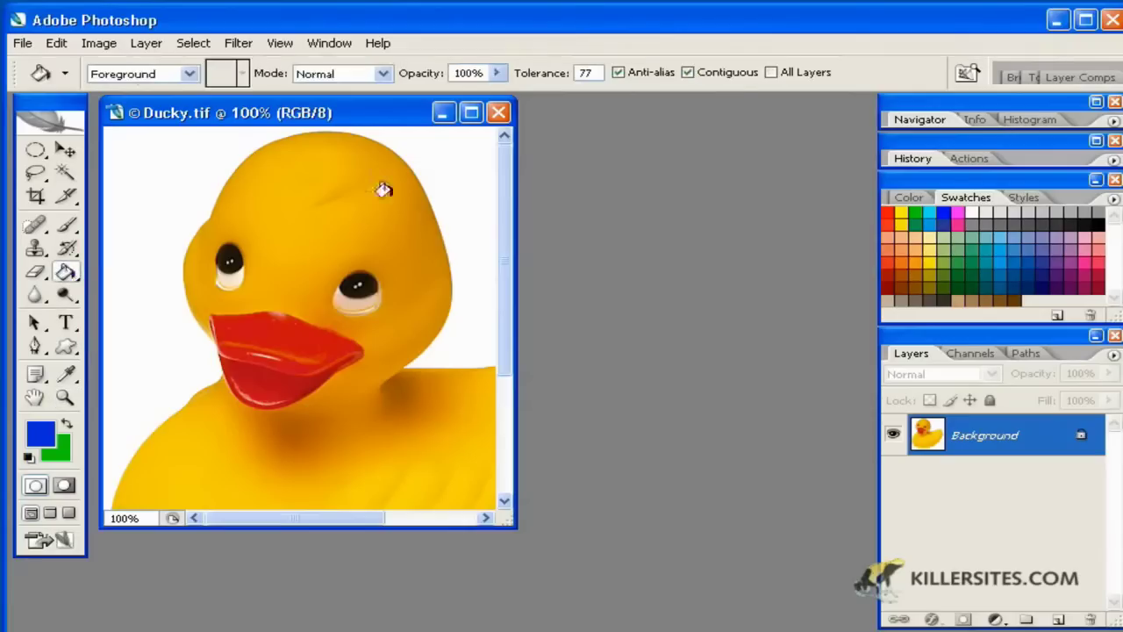
{"action": "left_click", "coordinate": [618, 72]}
{"action": "left_click", "coordinate": [241, 171]}
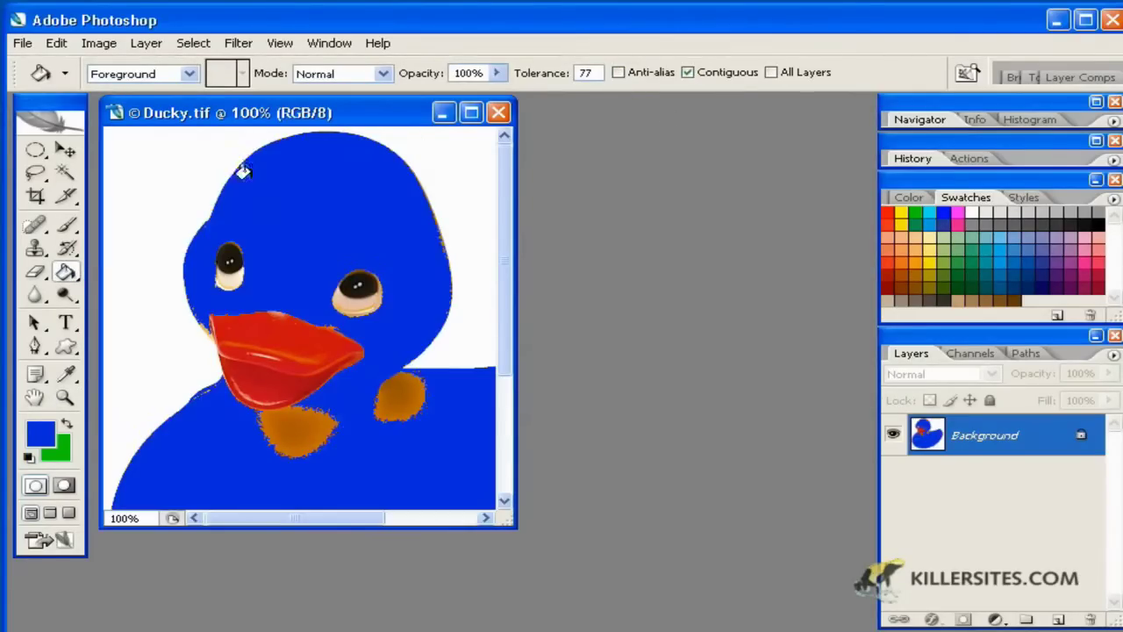
{"action": "key", "text": "z"}
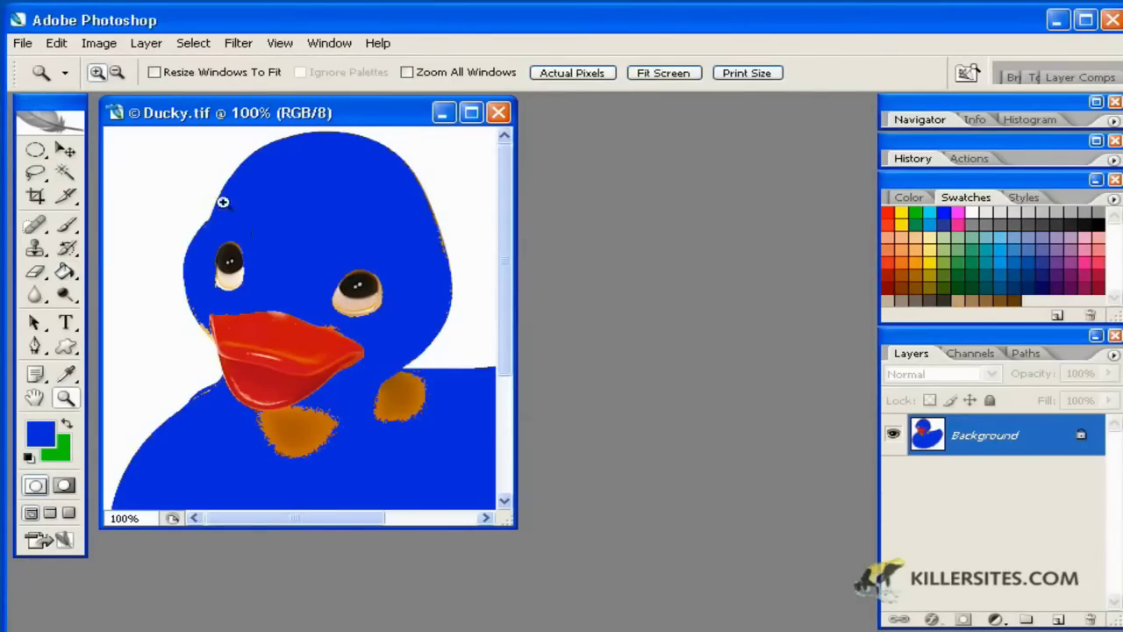
{"action": "left_click_drag", "start_coordinate": [194, 154], "coordinate": [307, 280]}
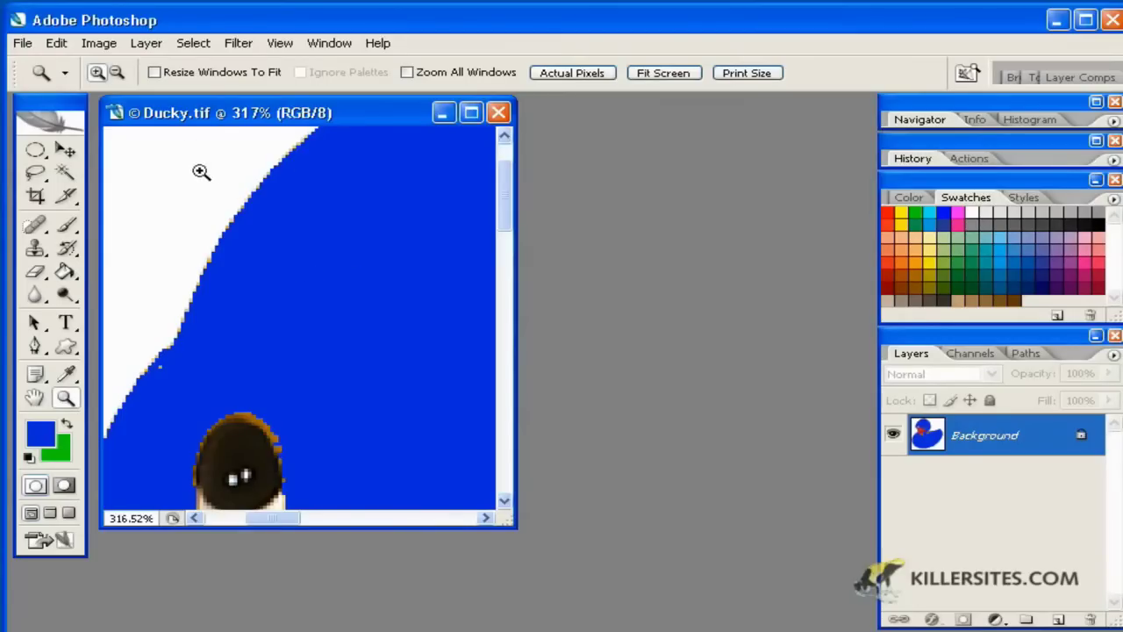
{"action": "left_click_drag", "start_coordinate": [201, 170], "coordinate": [397, 324]}
{"action": "left_click_drag", "start_coordinate": [183, 179], "coordinate": [372, 316]}
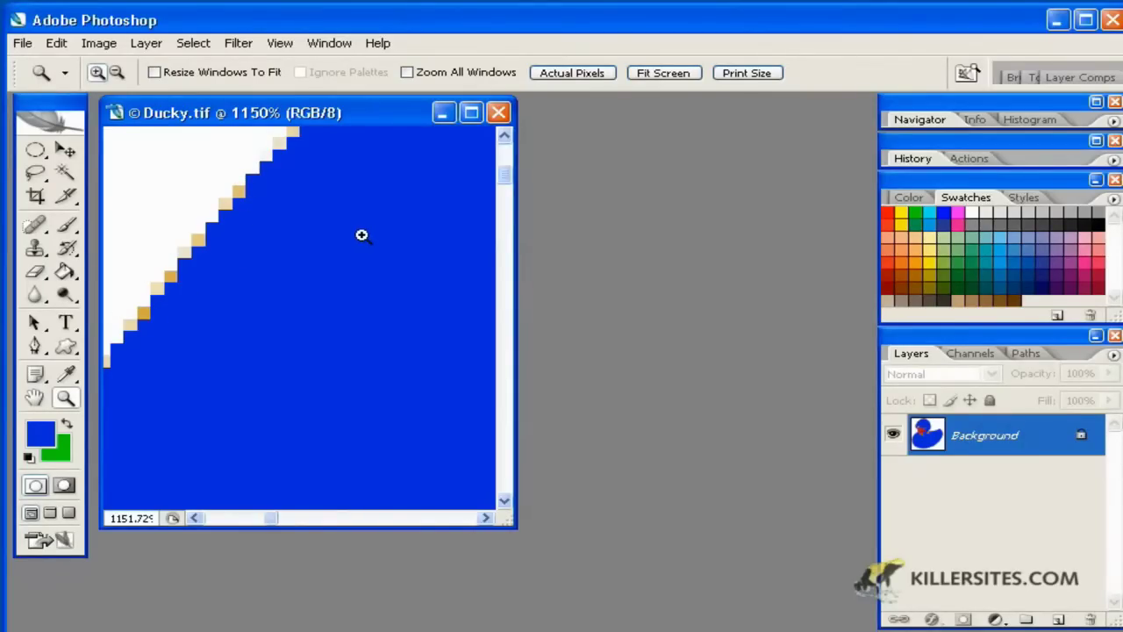
{"action": "key", "text": "ctrl+alt+0"}
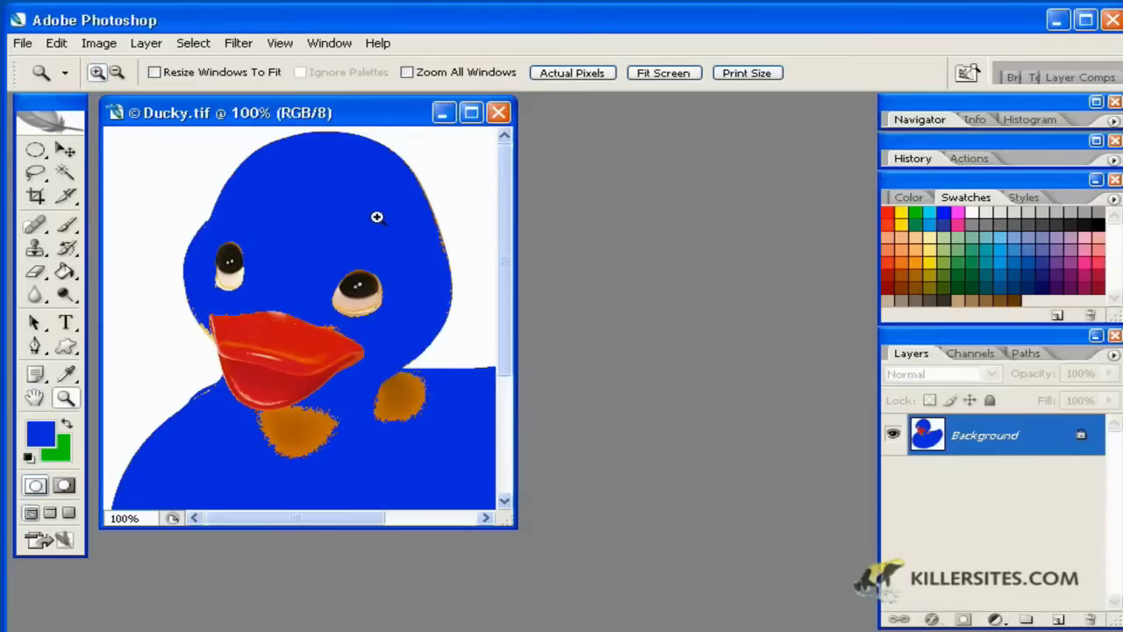
{"action": "key", "text": "ctrl+z"}
Paint the duck's yellow body and both brown patches below the beak blue, then zoom out.
{"action": "left_click", "coordinate": [66, 272]}
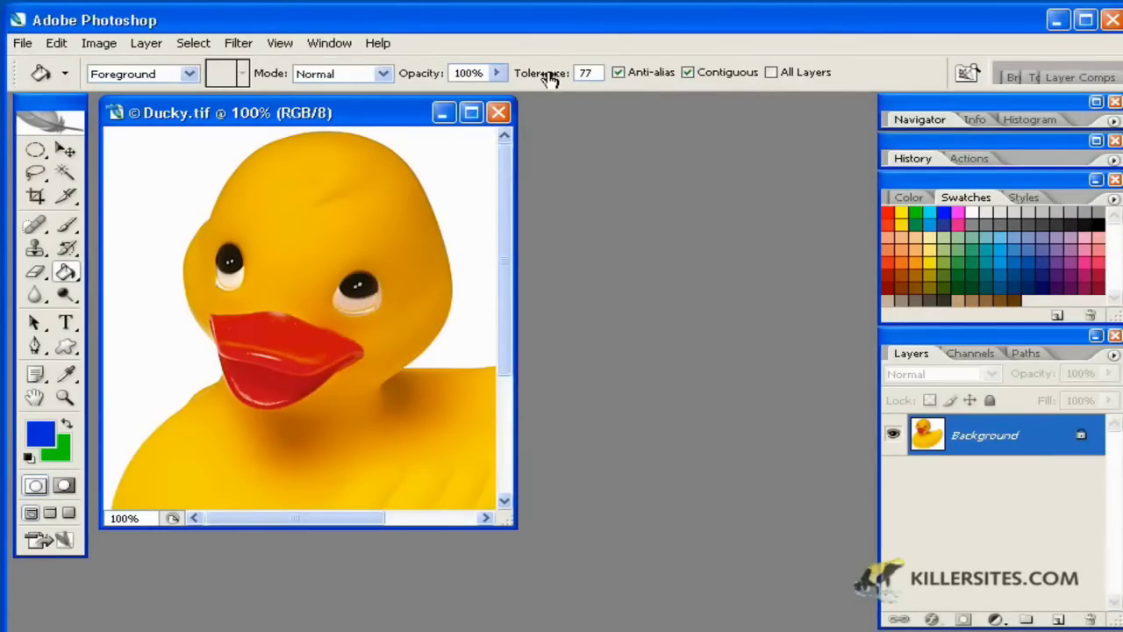
{"action": "left_click", "coordinate": [353, 205]}
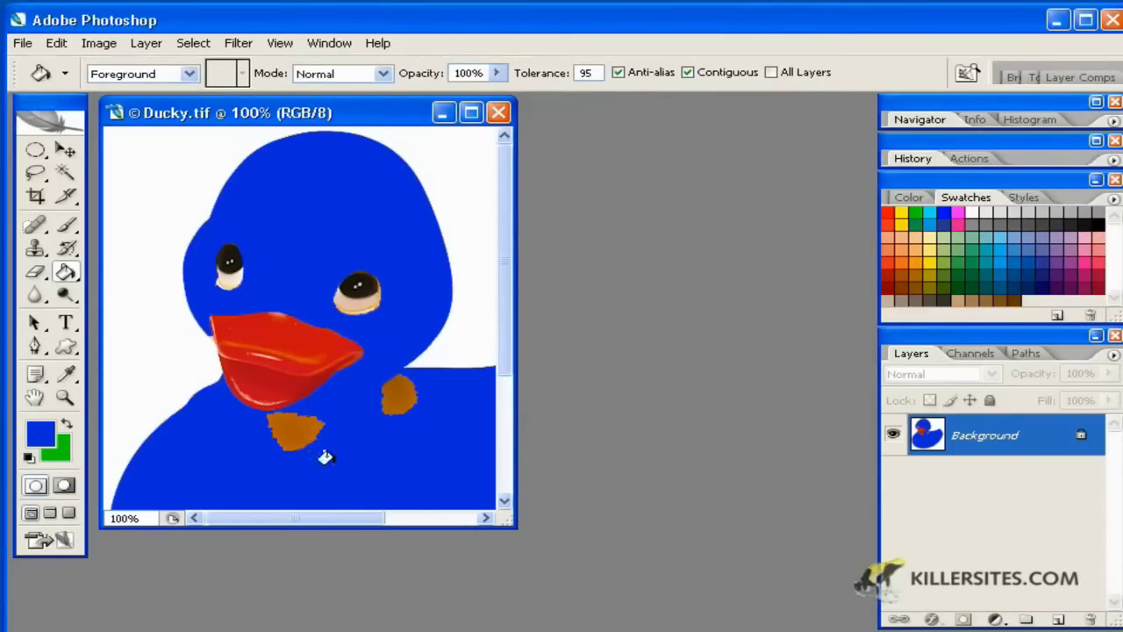
{"action": "left_click", "coordinate": [295, 423]}
{"action": "left_click", "coordinate": [396, 394]}
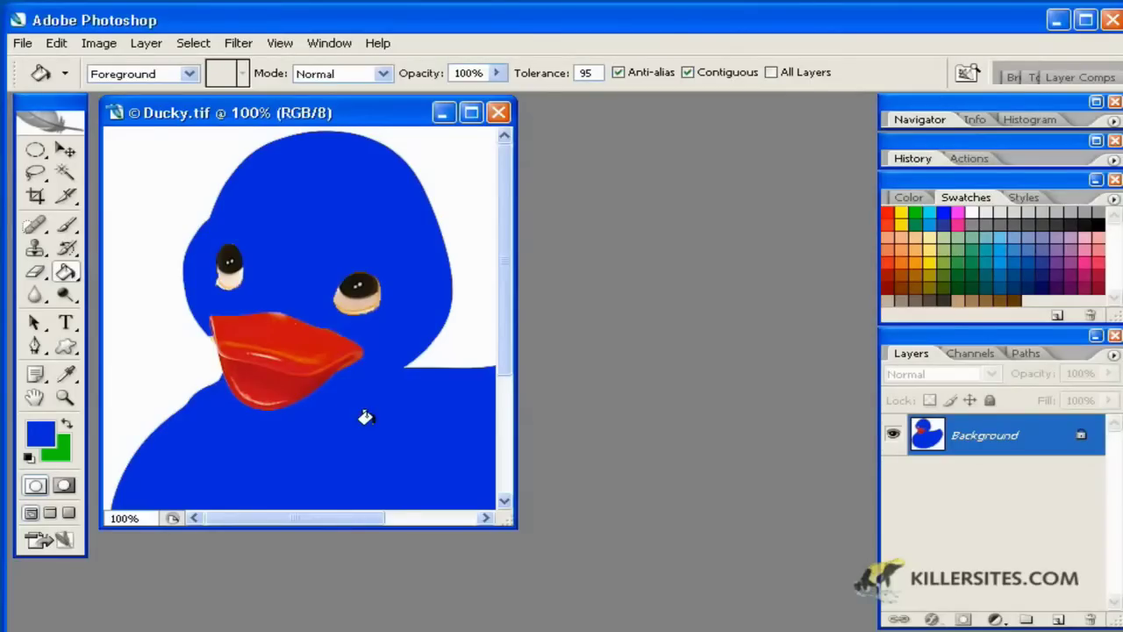
{"action": "key", "text": "ctrl+minus"}
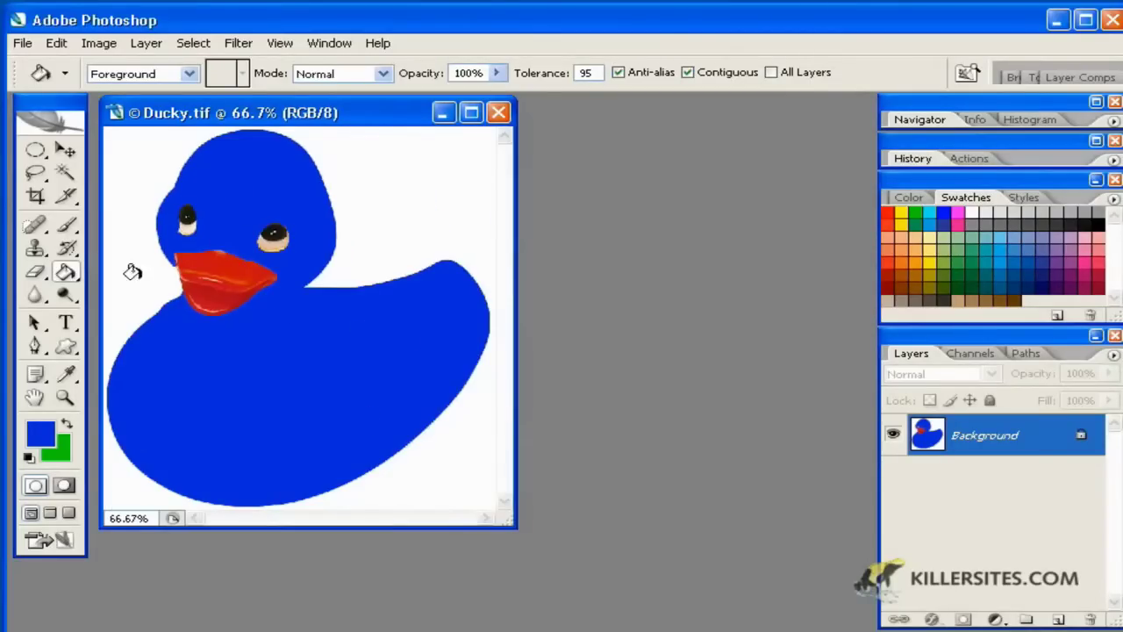